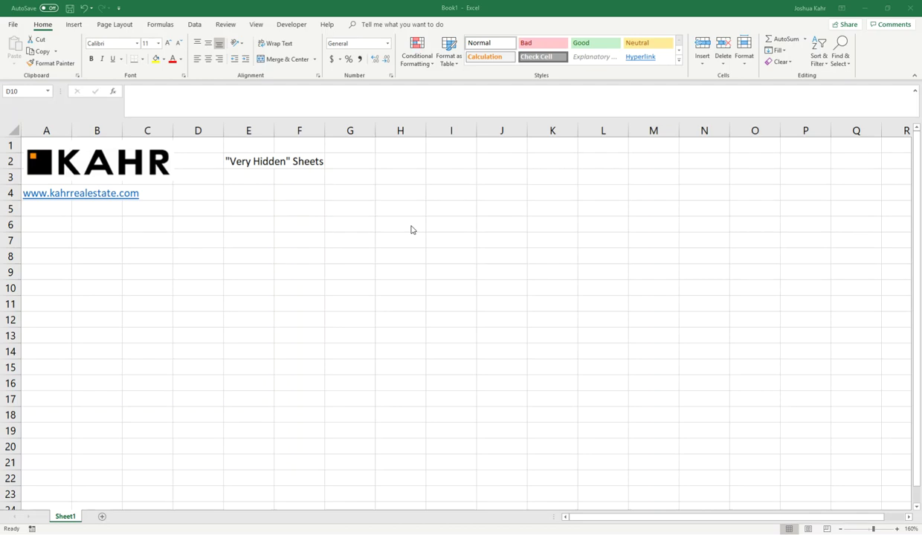
Step: Enter 6 in E9 and 4 in E10, and subtract E10 from E9 with a formula in E11
click(256, 275)
text(6)
key(Return)
text(4)
key(Return)
text(+)
click(256, 274)
text(-)
key(Up)
key(Return)
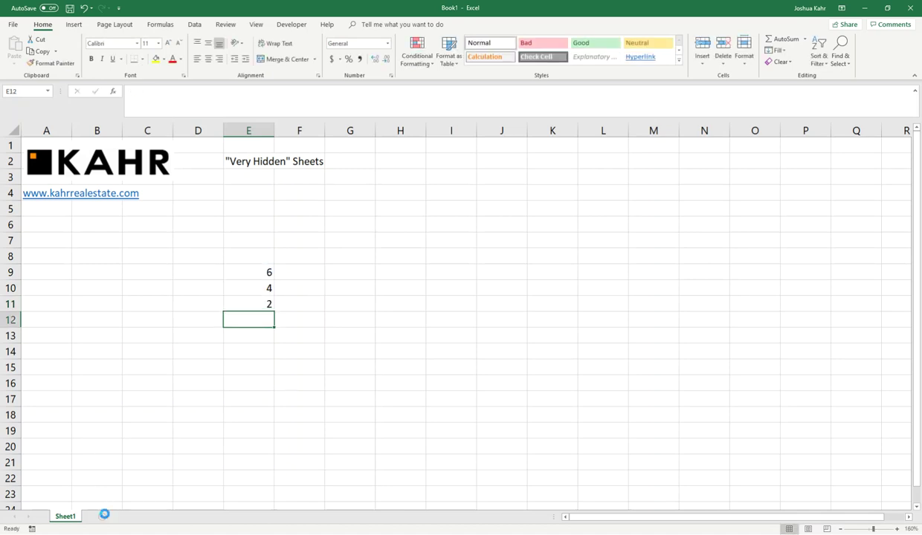
Step: Add a second worksheet and link its cell F11 to E11 on Sheet1, with the new sheet zoomed to 160%
click(105, 517)
click(182, 234)
text(+)
click(66, 516)
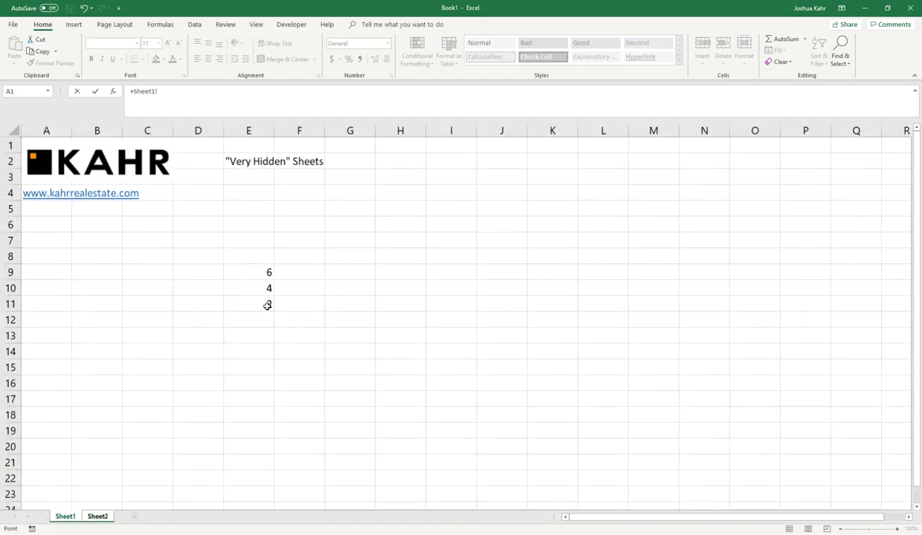
click(260, 303)
key(Return)
click(223, 304)
scroll(520, 446, up, 4)
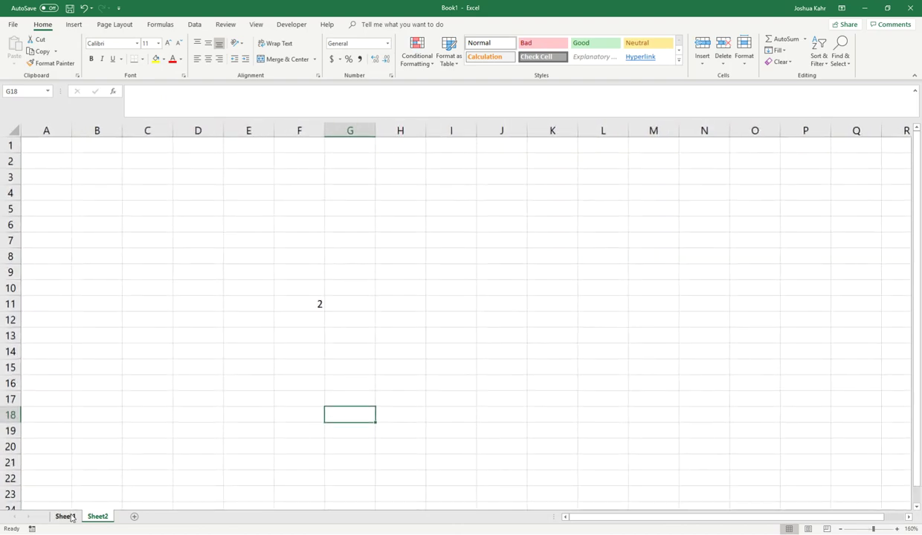
Step: Hide Sheet1 and select the range E9:G11 around the linked cell on Sheet2
click(66, 517)
click(101, 517)
click(76, 519)
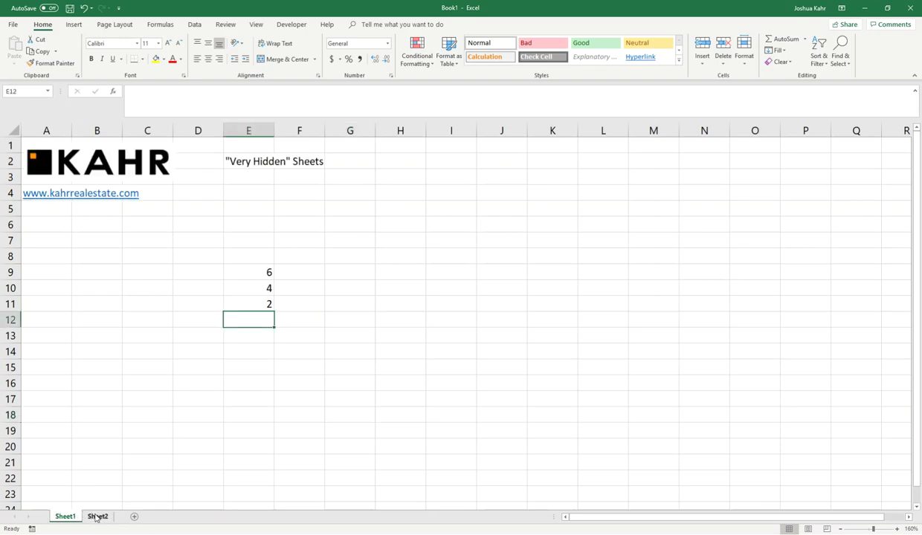
click(96, 518)
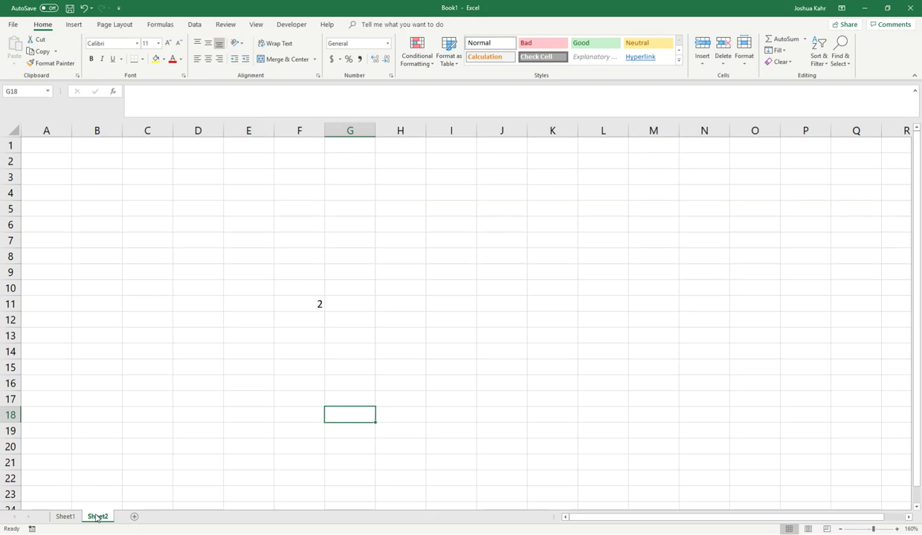
click(73, 519)
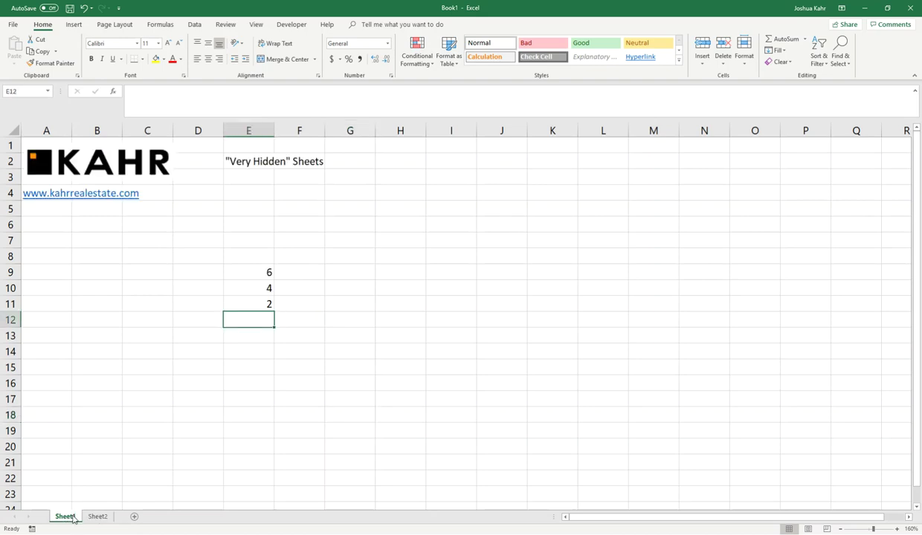
right_click(73, 518)
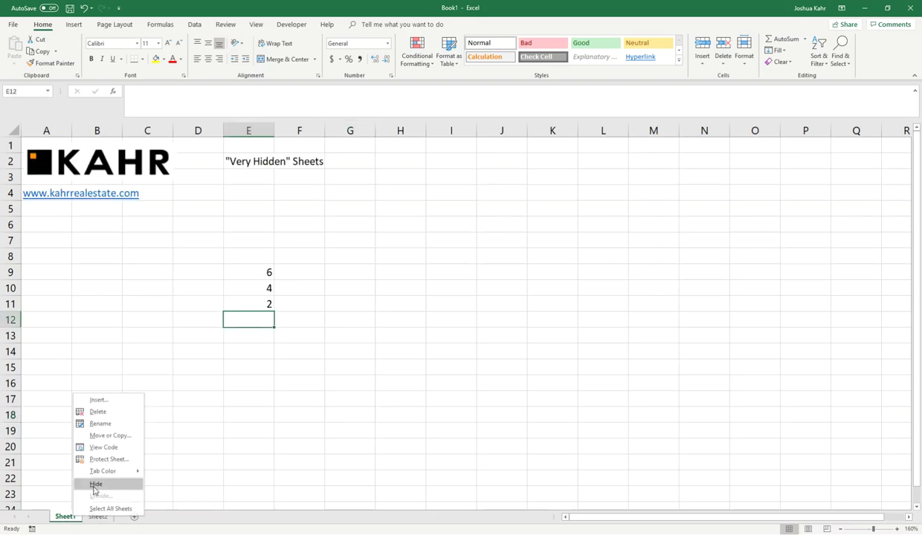
click(95, 484)
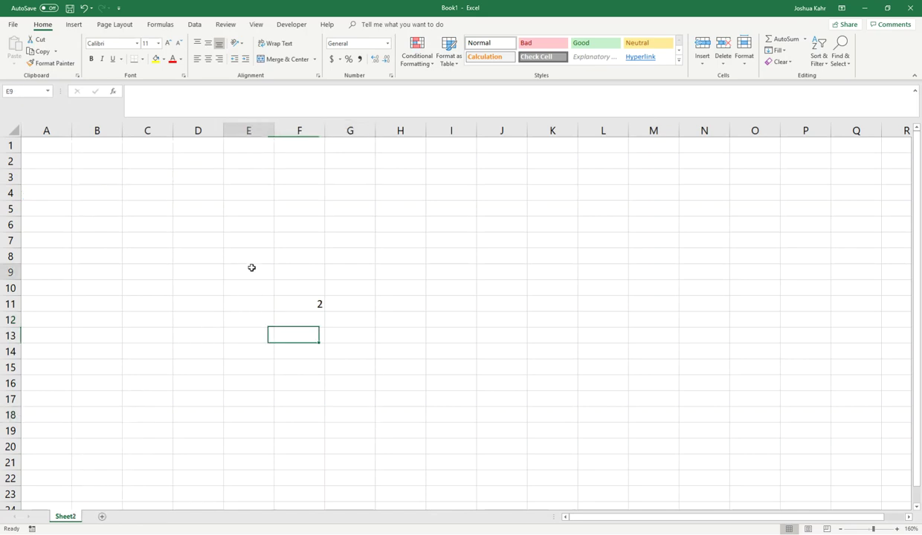
drag(252, 269, 354, 298)
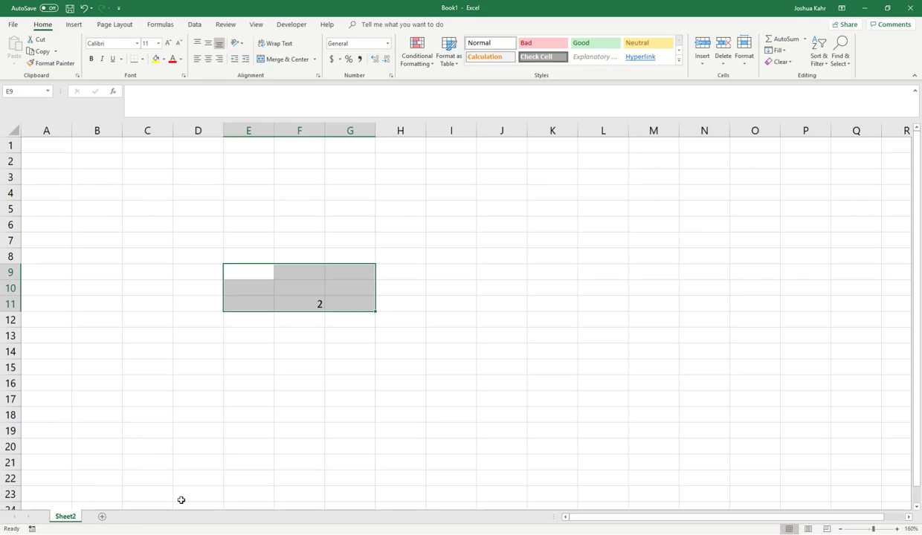
Step: Unhide Sheet1
right_click(73, 519)
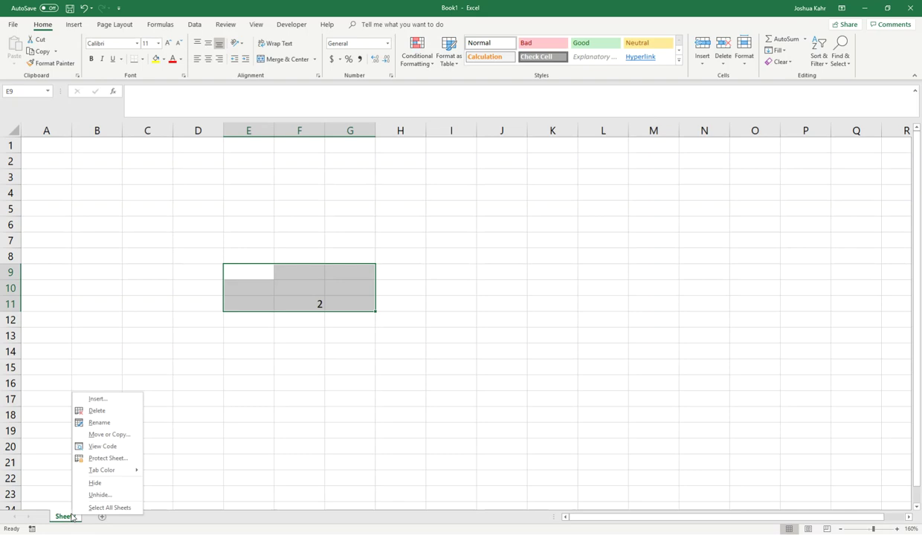
click(95, 494)
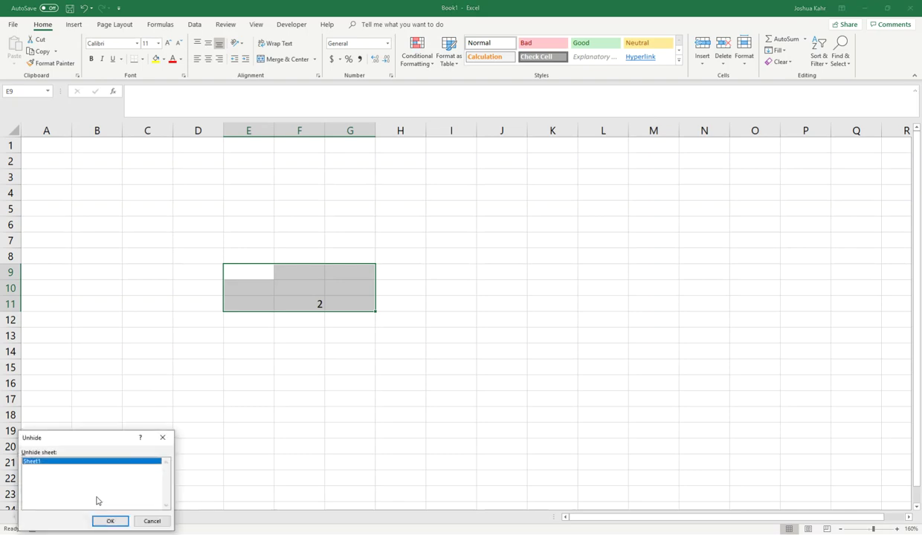
click(112, 522)
Step: Change E9 to 7 and E10 to 4 on Sheet1, and select the formula cell E11
click(251, 276)
text(7)
key(Return)
text(5)
click(334, 303)
click(244, 288)
text(4)
click(277, 288)
click(270, 307)
Step: Compare the linked cell F11 on Sheet2 with the formula result in E11 on Sheet1
click(97, 514)
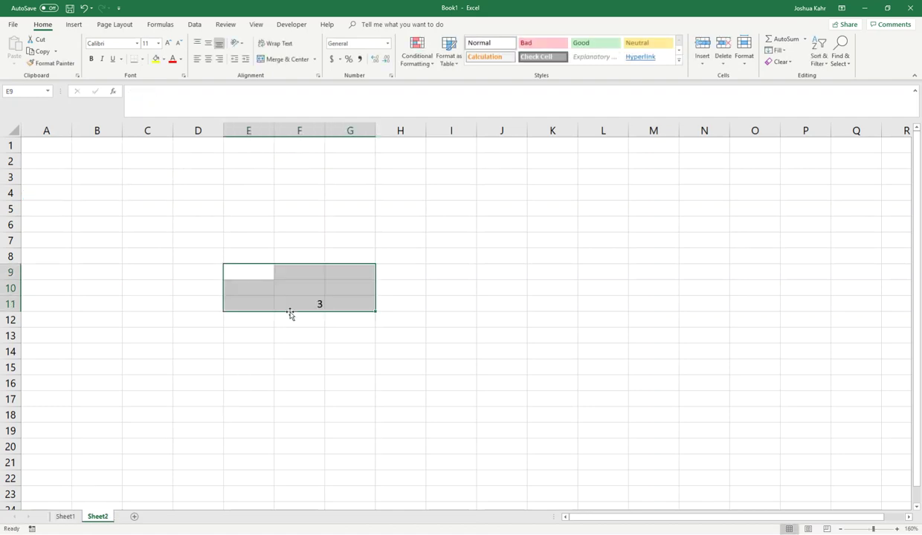
drag(302, 286, 301, 329)
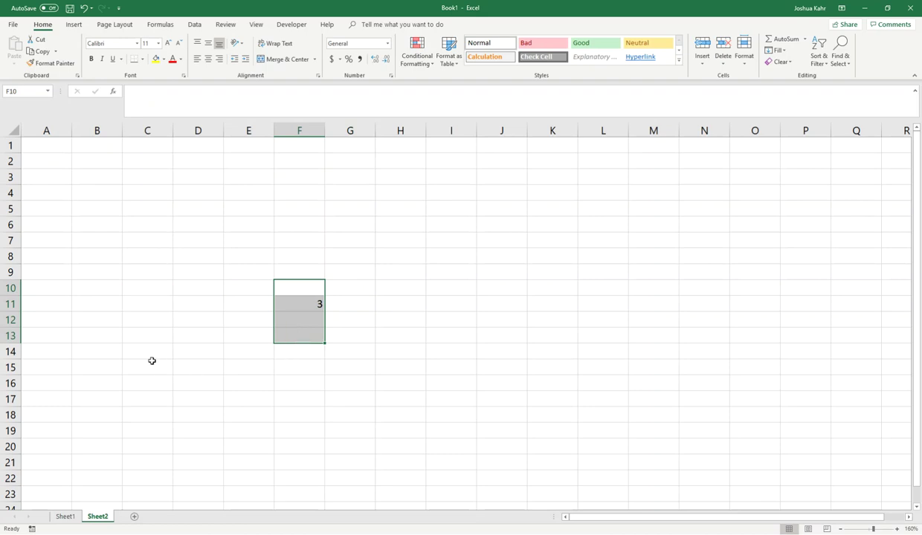
click(65, 517)
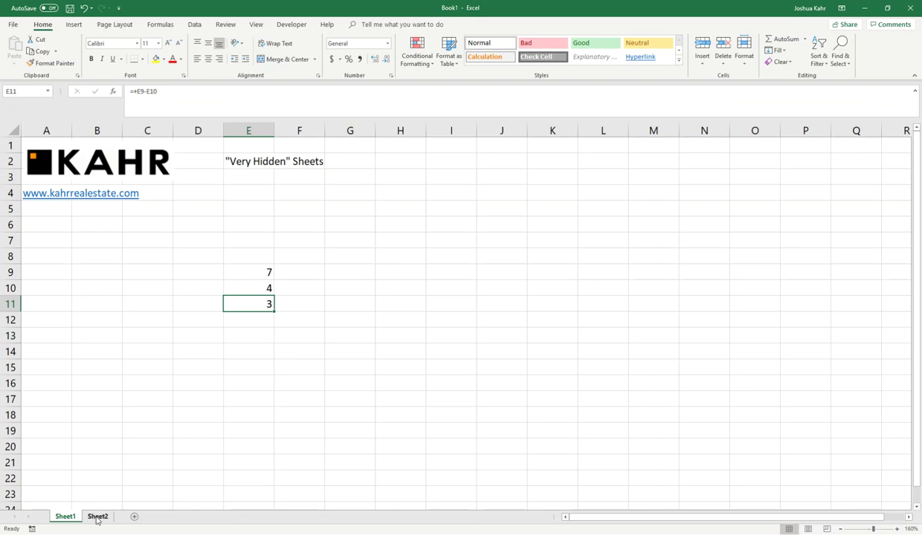
click(97, 517)
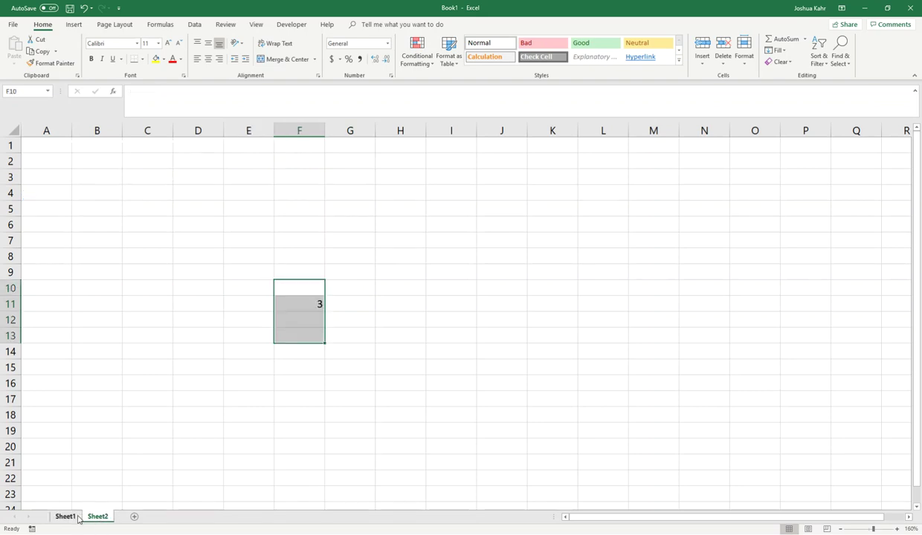
click(74, 517)
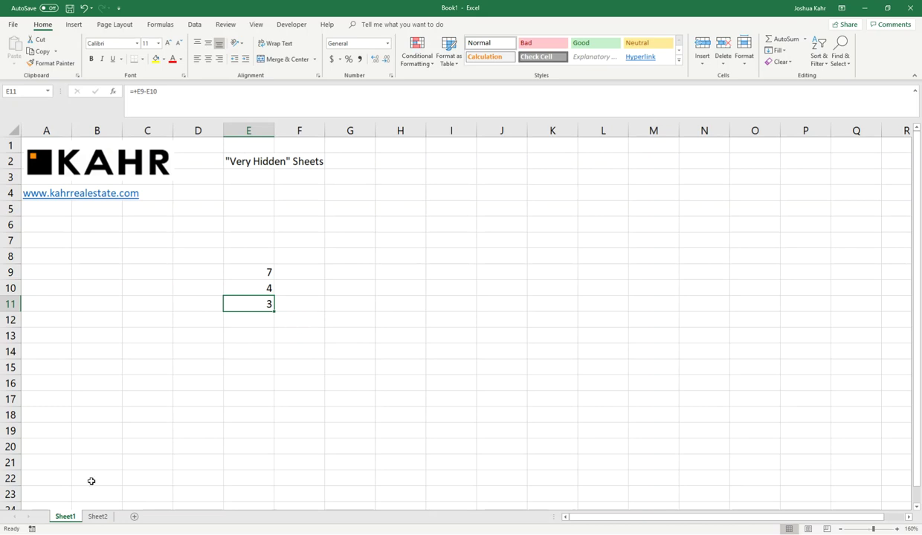
Step: View Sheet1's code window and select the workbook's VBA project, and close the editor
right_click(66, 515)
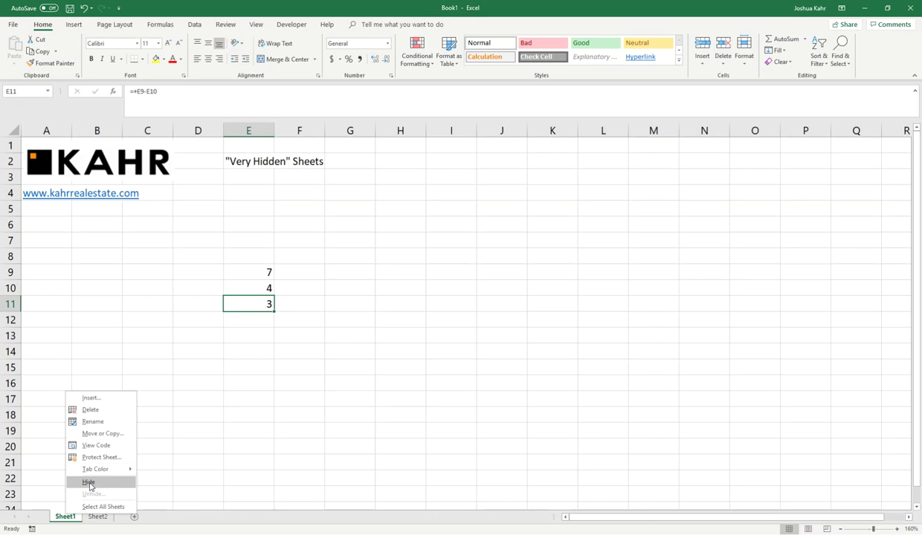
click(100, 447)
click(545, 121)
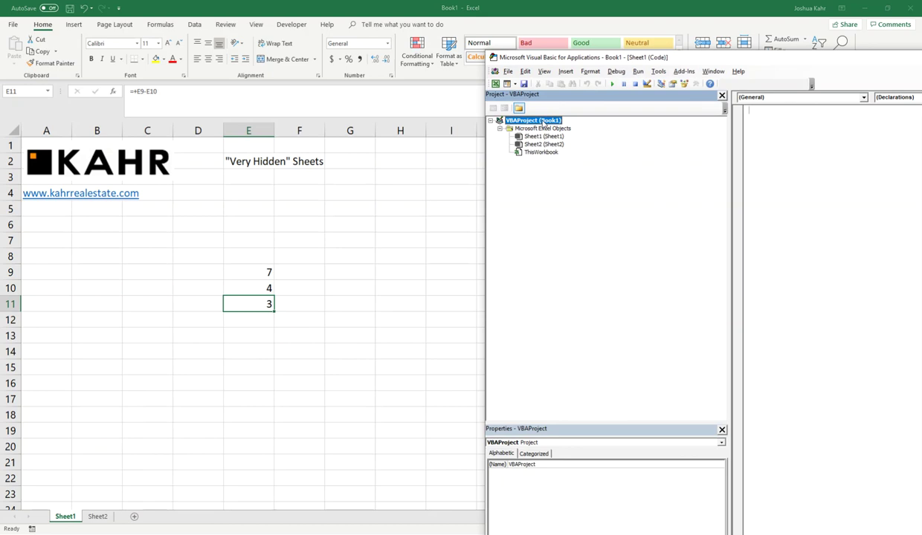
drag(680, 57, 539, 104)
click(694, 115)
Step: Display the Developer tools, open the Visual Basic editor from them, and close it again
click(293, 27)
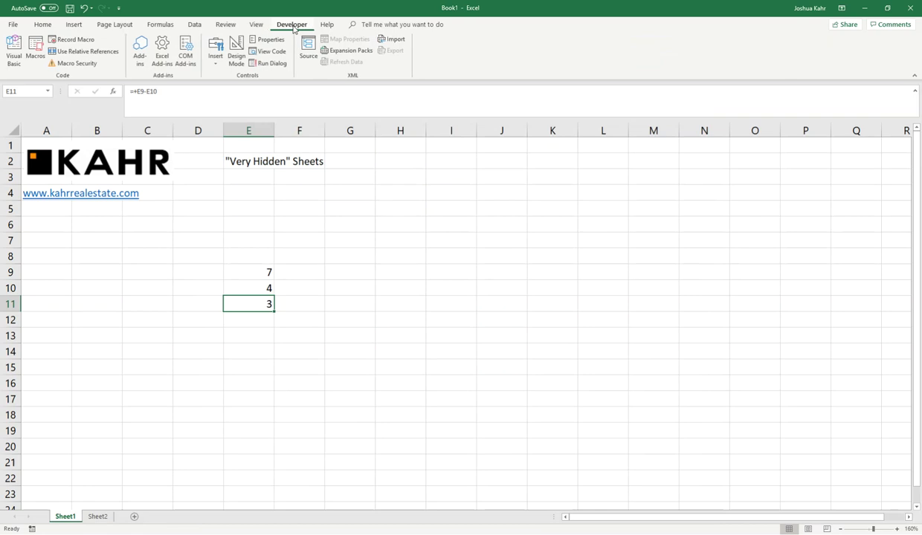
click(10, 54)
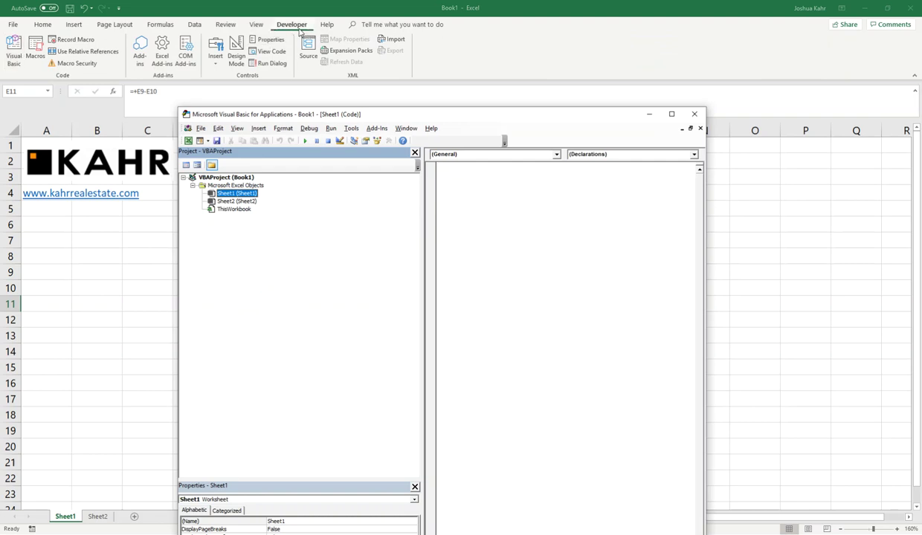
click(691, 114)
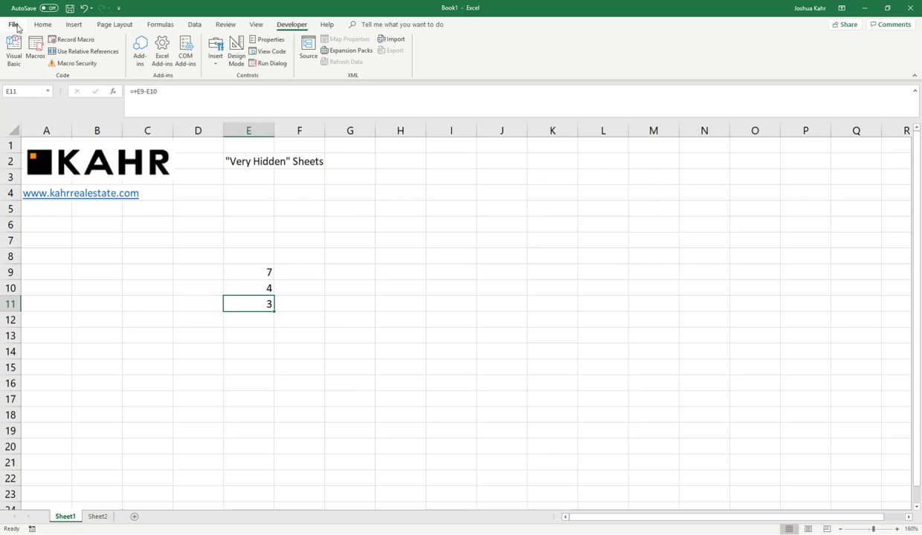
Step: Examine the Developer entry in Excel's ribbon customization options and leave the options unchanged
click(16, 26)
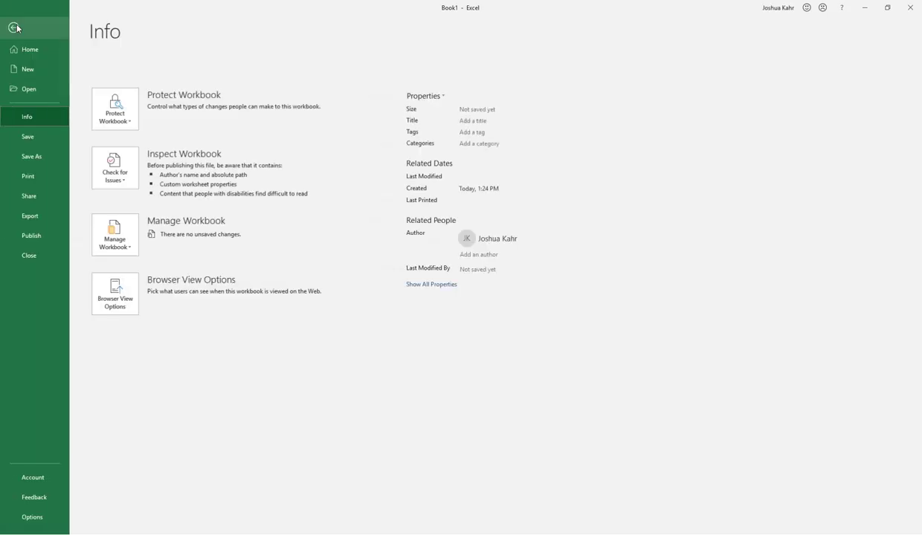
click(33, 517)
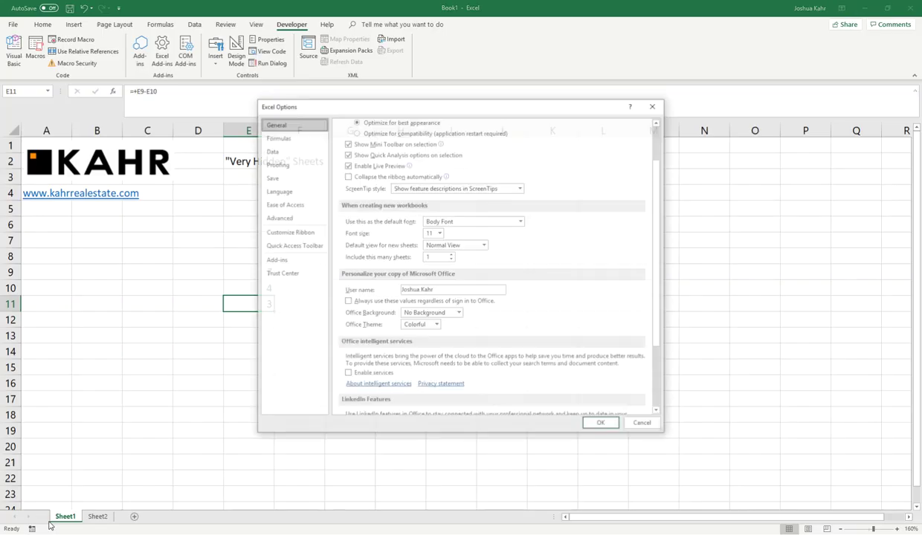
click(275, 232)
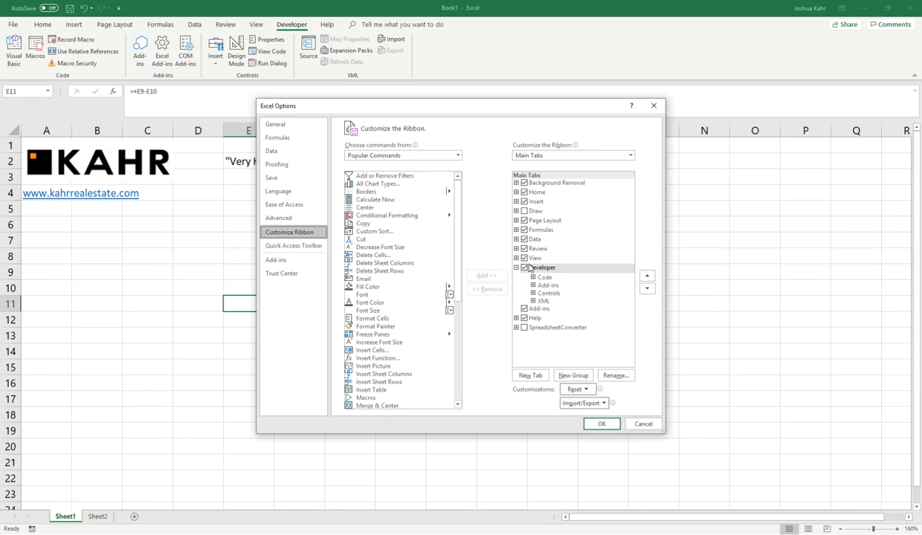
click(653, 426)
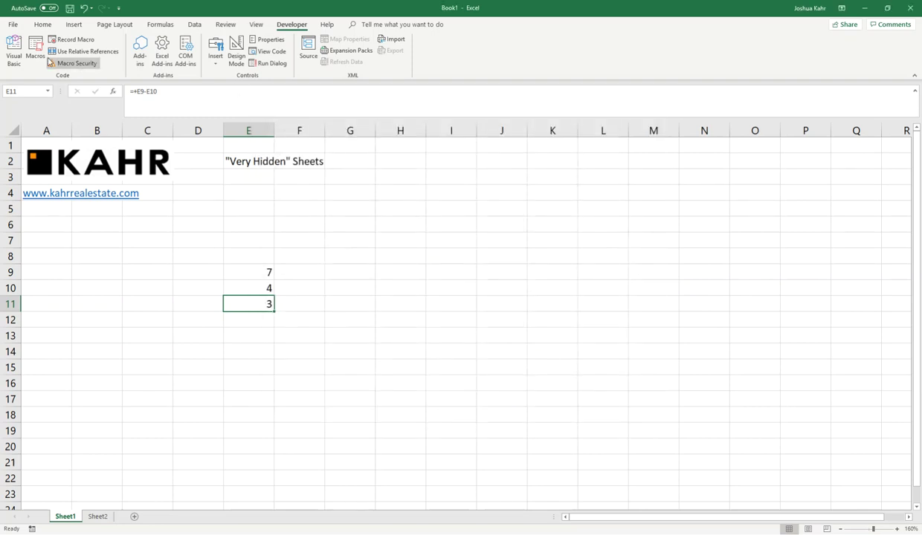
Step: Open the Visual Basic editor, select Sheet1 in the project, and position the window so its full property list shows
click(15, 56)
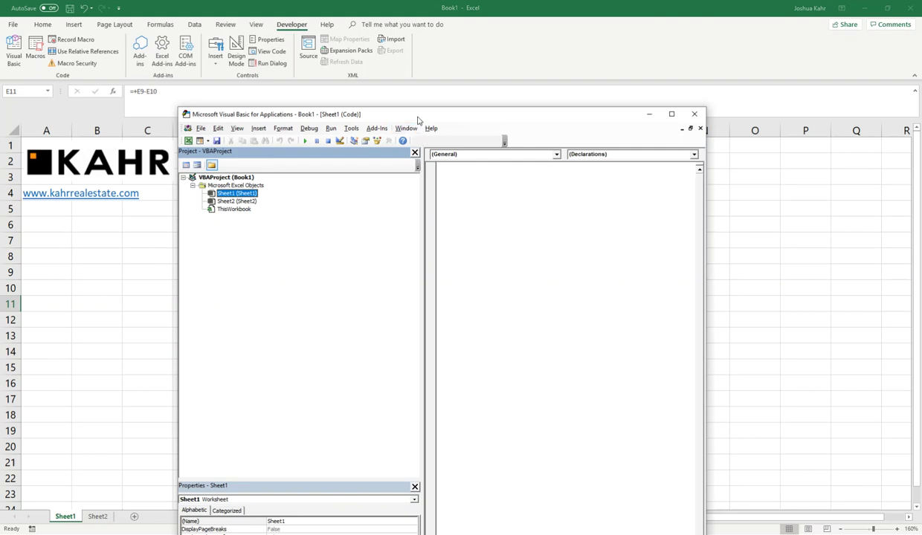
drag(407, 116, 413, 56)
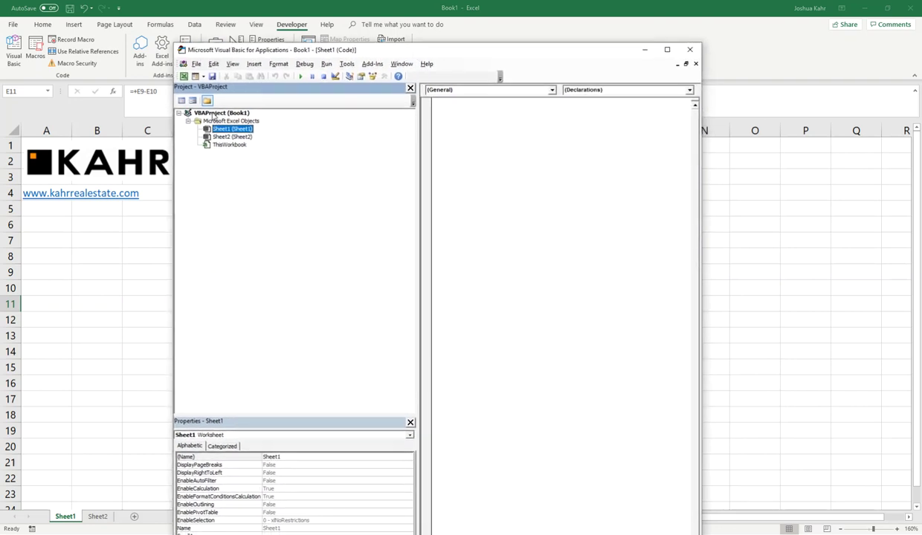
click(214, 114)
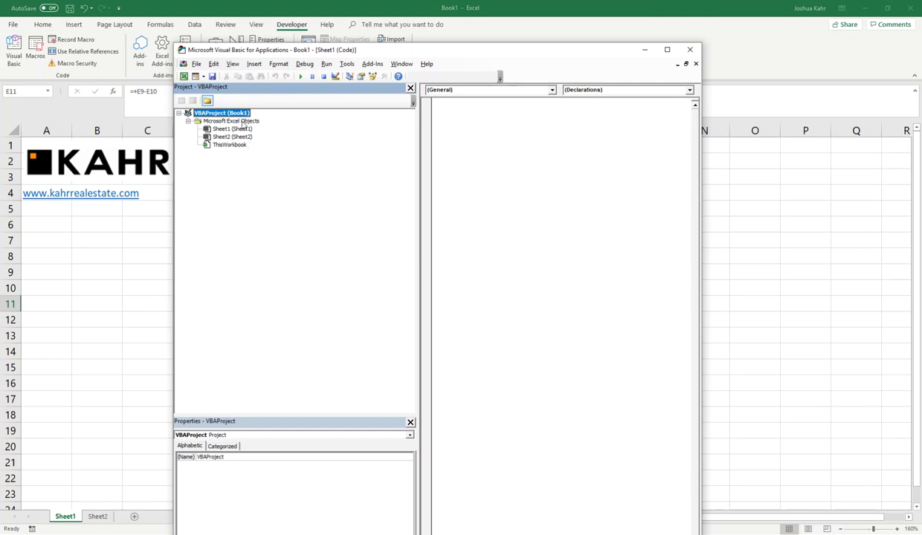
click(243, 122)
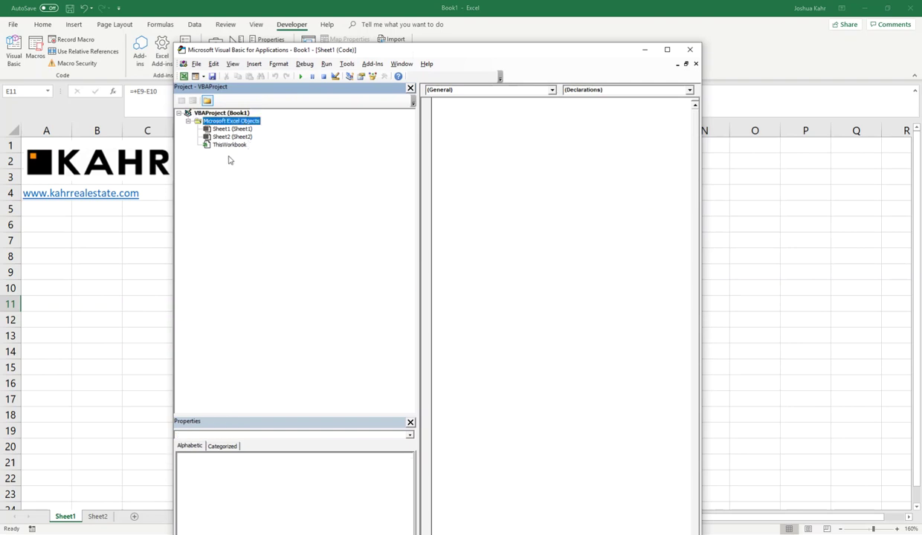
click(221, 130)
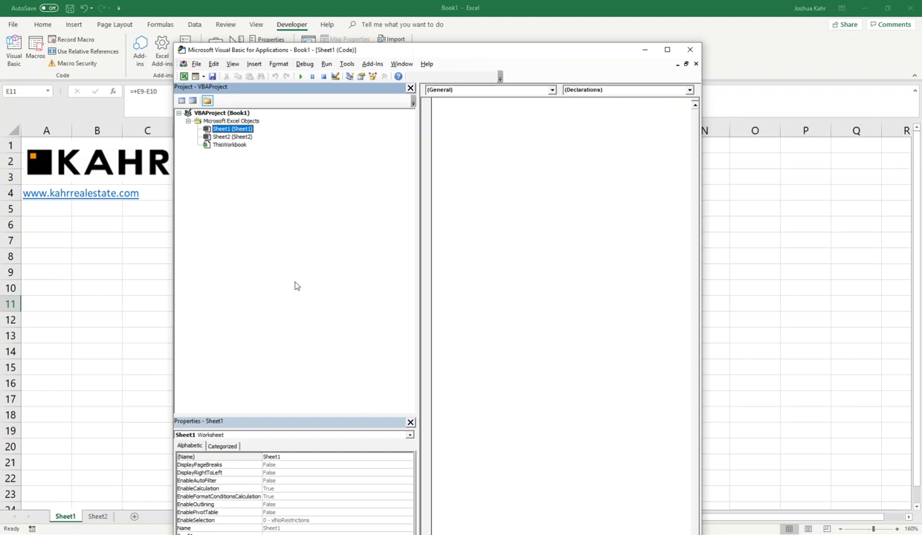
click(322, 424)
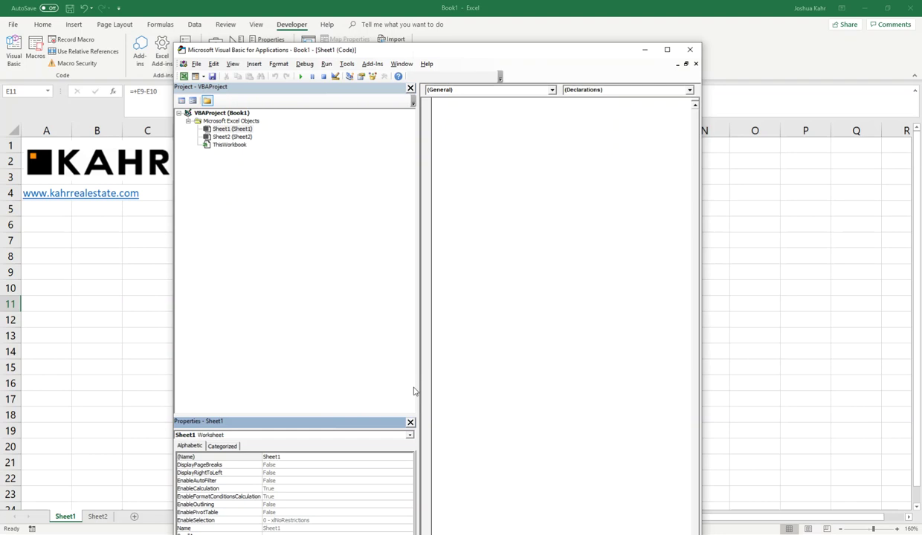
drag(491, 52, 524, 15)
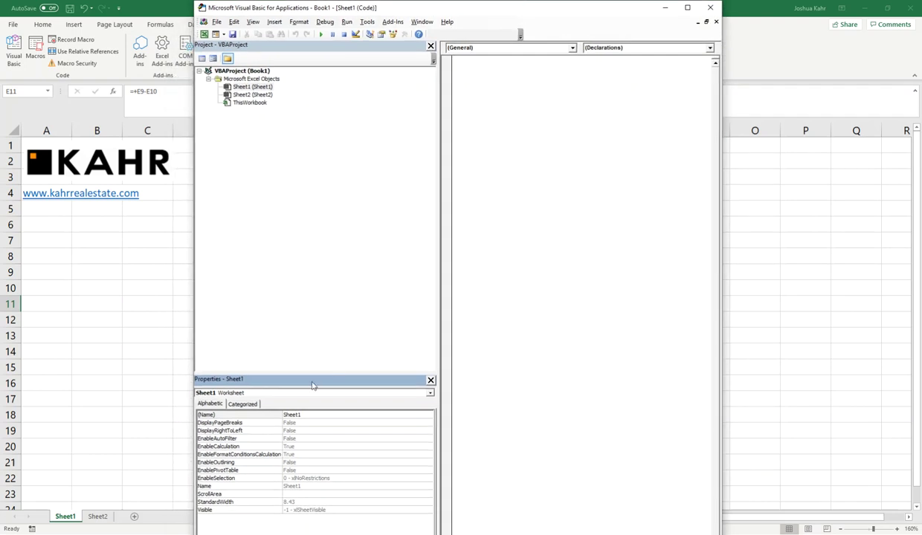
Step: Set Sheet1's Visible property to 2 - xlSheetVeryHidden
click(273, 510)
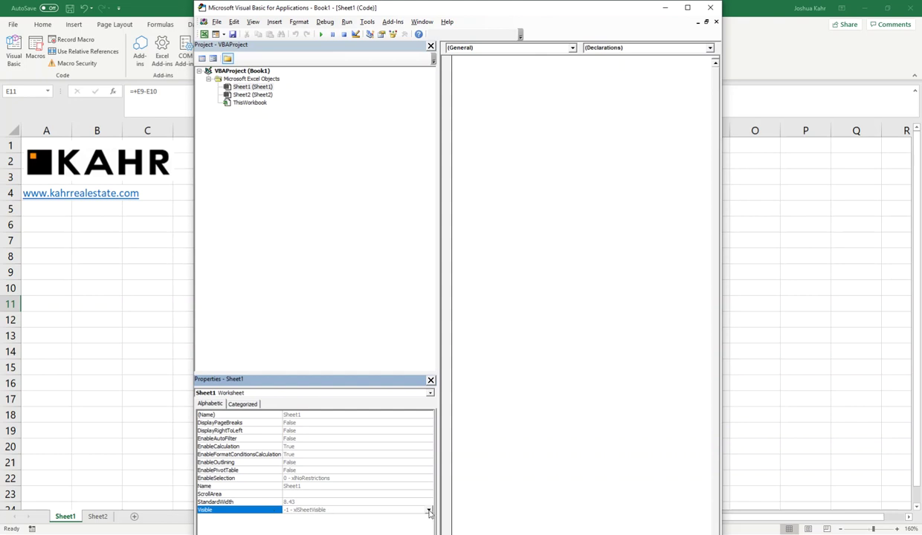
click(429, 511)
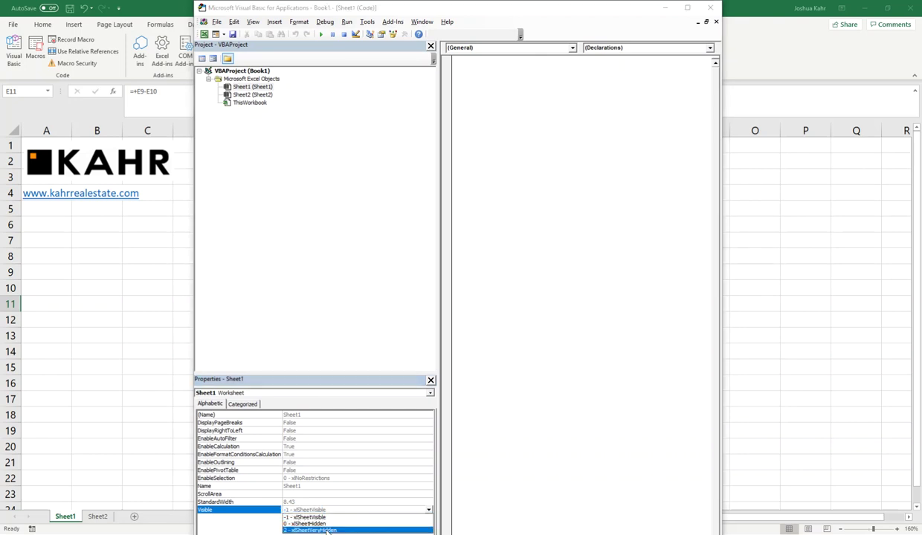
click(327, 531)
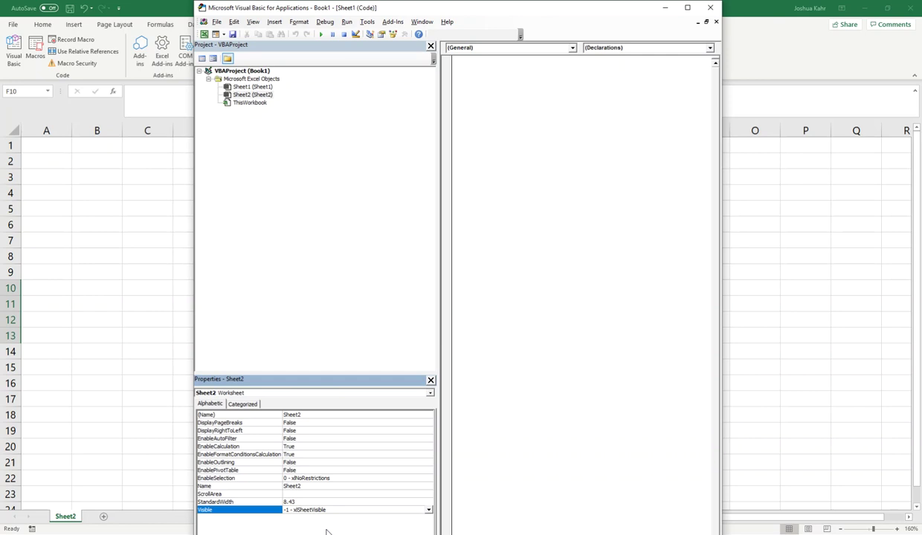
Step: Close the Visual Basic editor and check whether the Sheet2 tab's commands offer Unhide
click(710, 7)
click(146, 457)
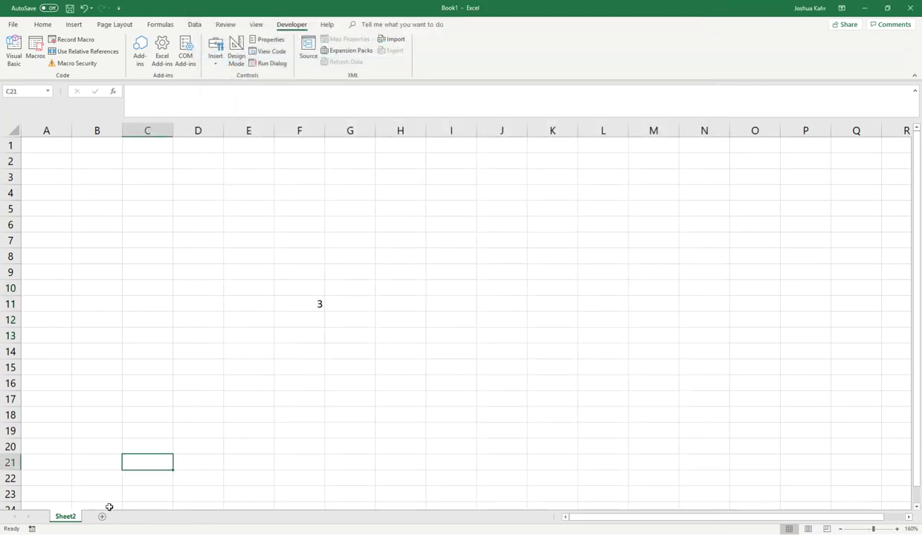
right_click(69, 515)
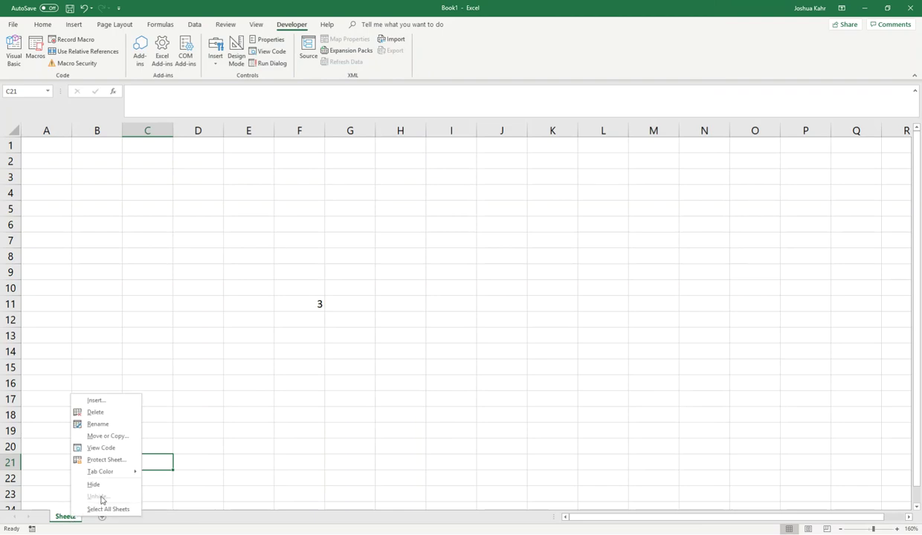
click(235, 302)
Step: Trace the precedents of cell F11 on Sheet2
click(309, 304)
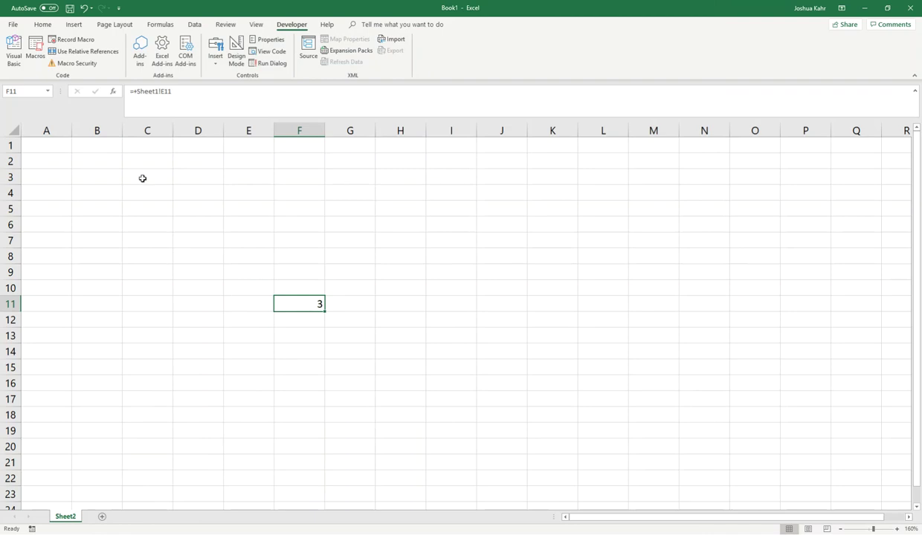
click(39, 25)
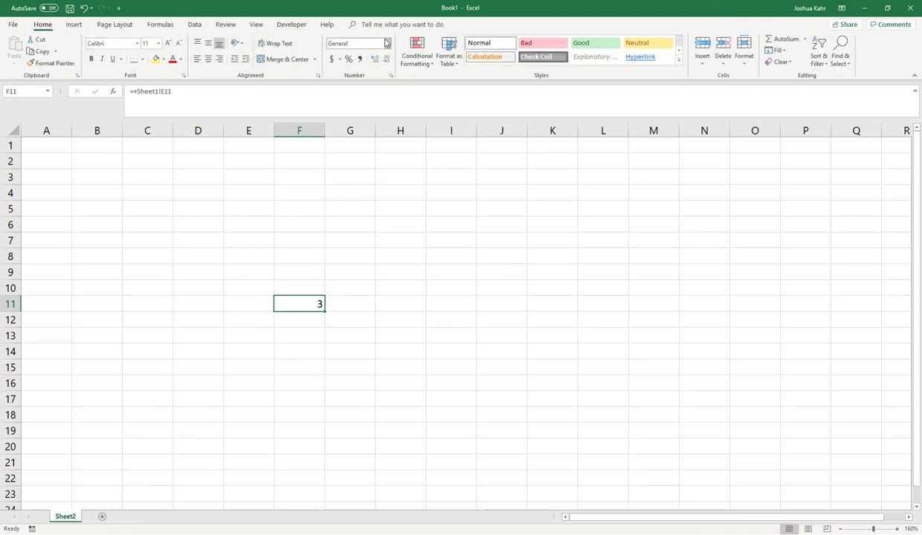
click(160, 24)
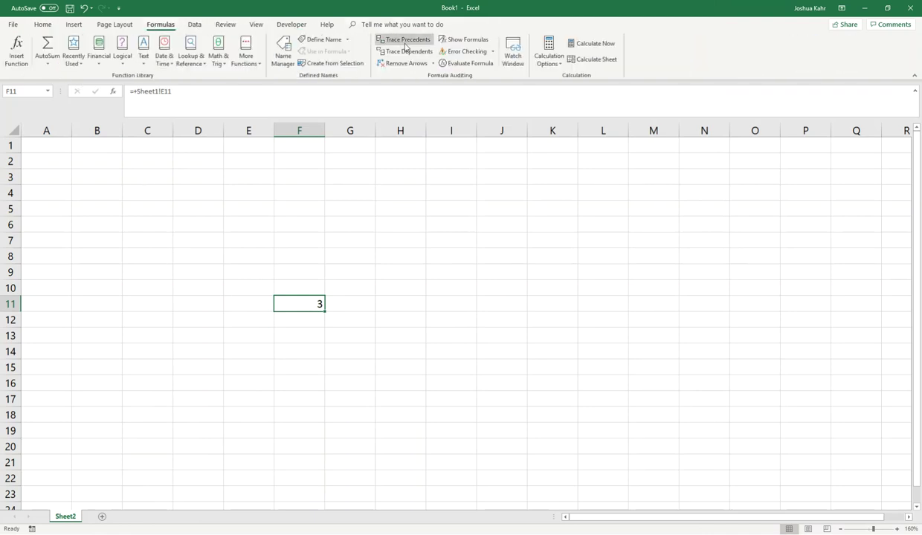
click(405, 41)
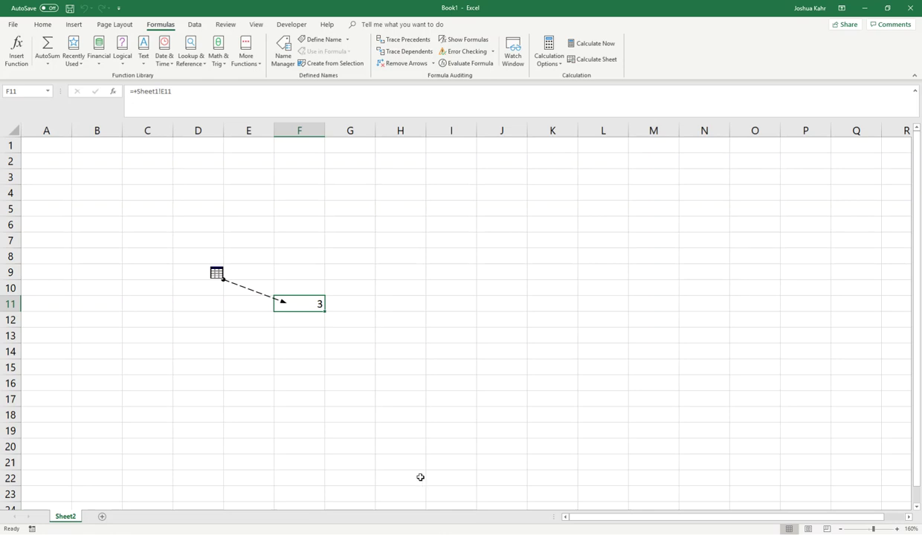
Step: Inspect the formula in F11 without changing it, and try to follow its precedent arrow to [Book1]Sheet1!$E$11
double_click(304, 303)
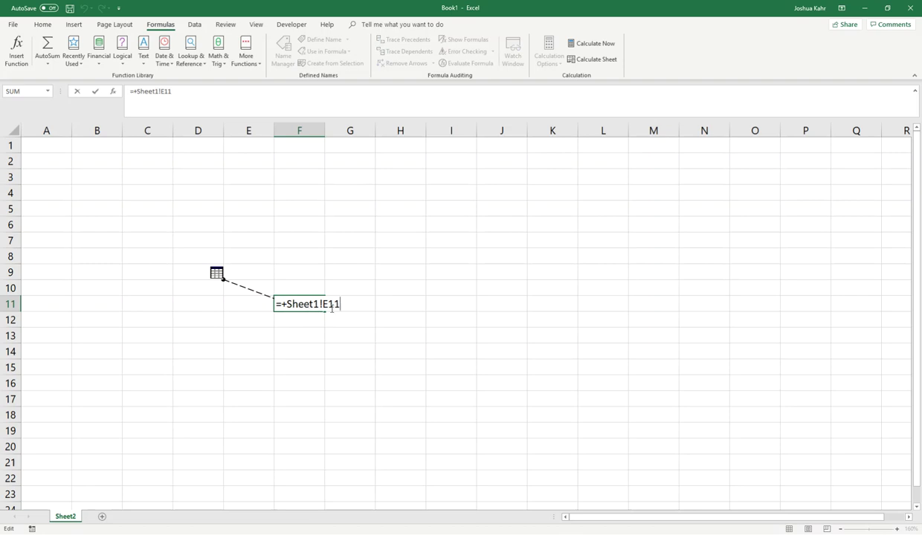
key(Escape)
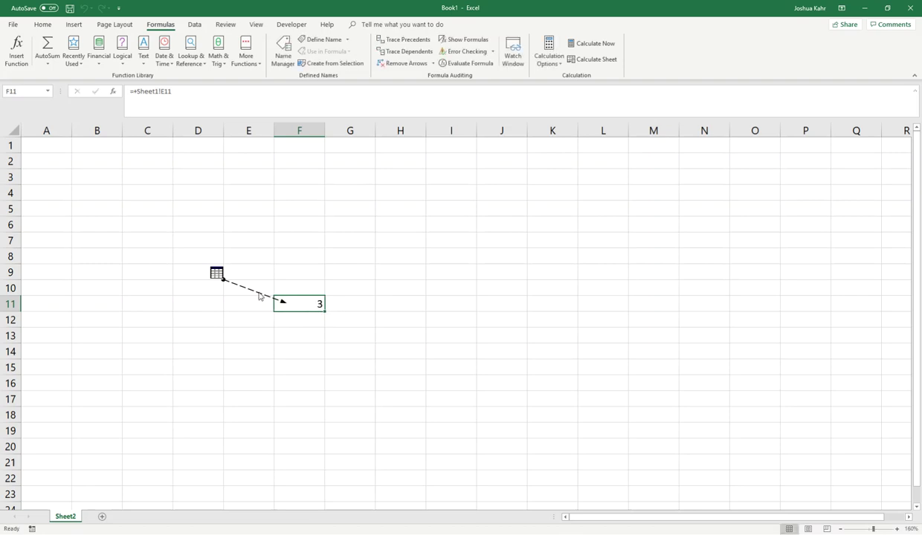
double_click(259, 296)
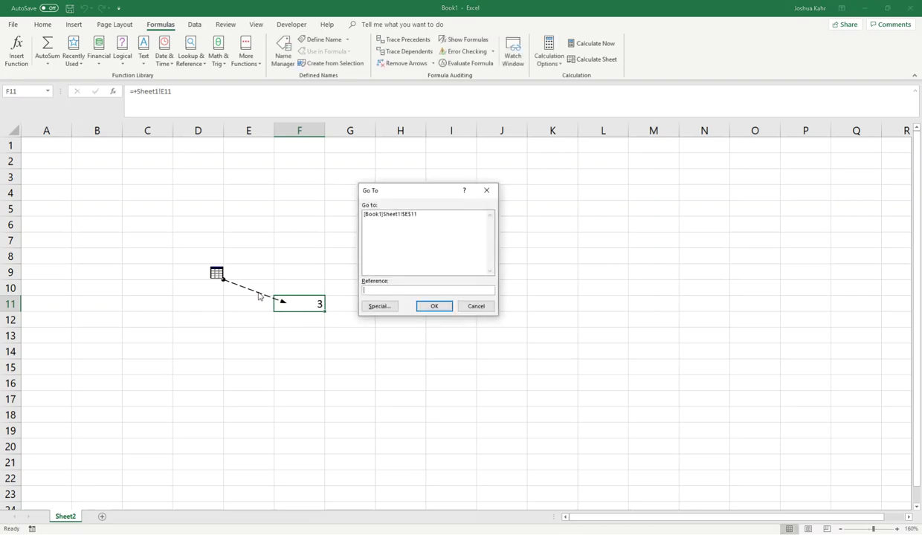
click(377, 217)
click(380, 215)
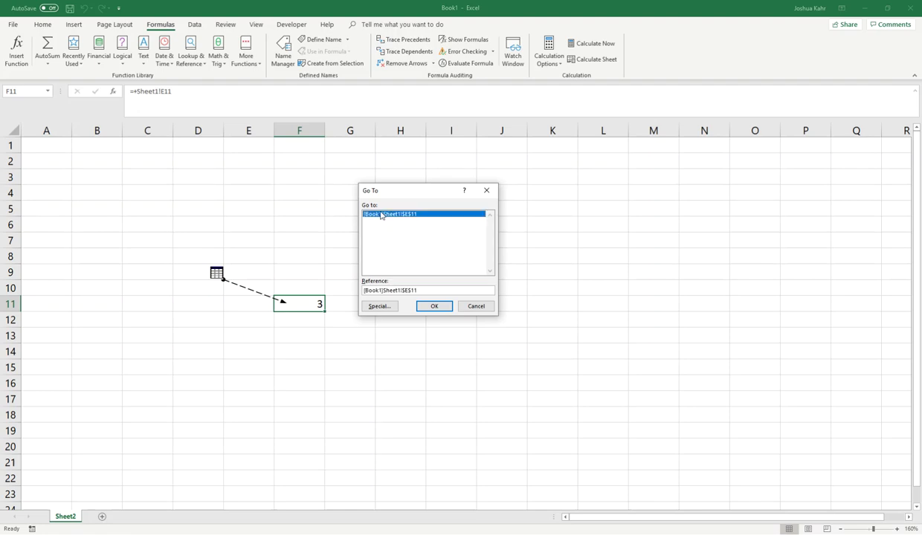
click(443, 309)
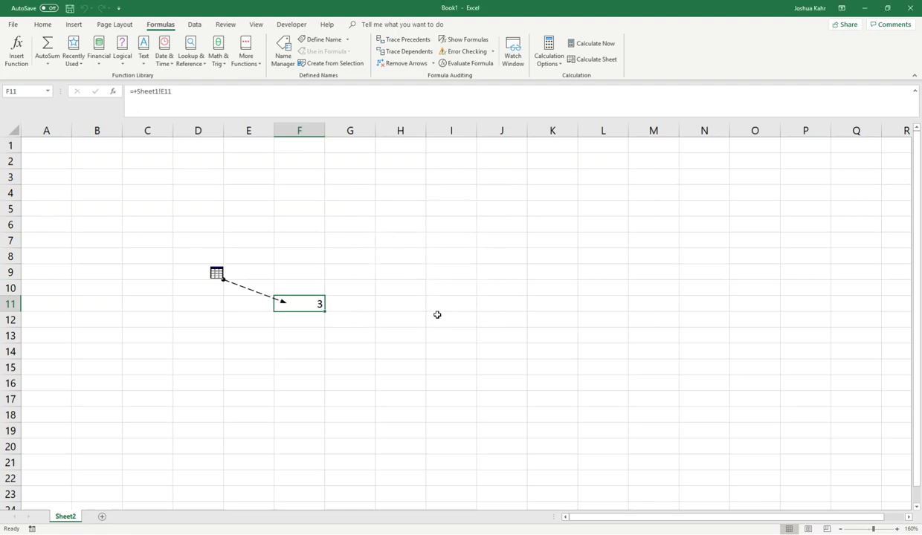
click(387, 319)
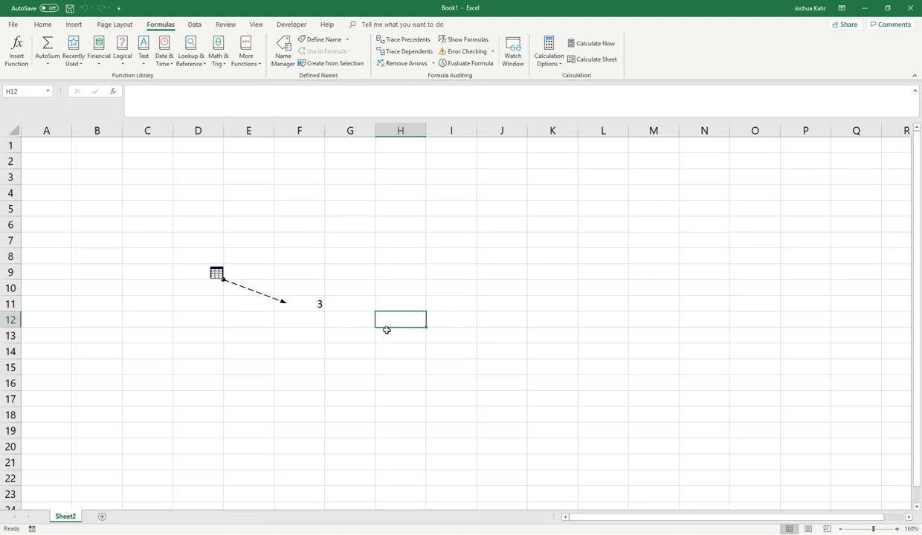
Step: View Sheet2's code in the Visual Basic editor, set Sheet1's Visible property to -1 - xlSheetVisible, and close the editor
right_click(74, 519)
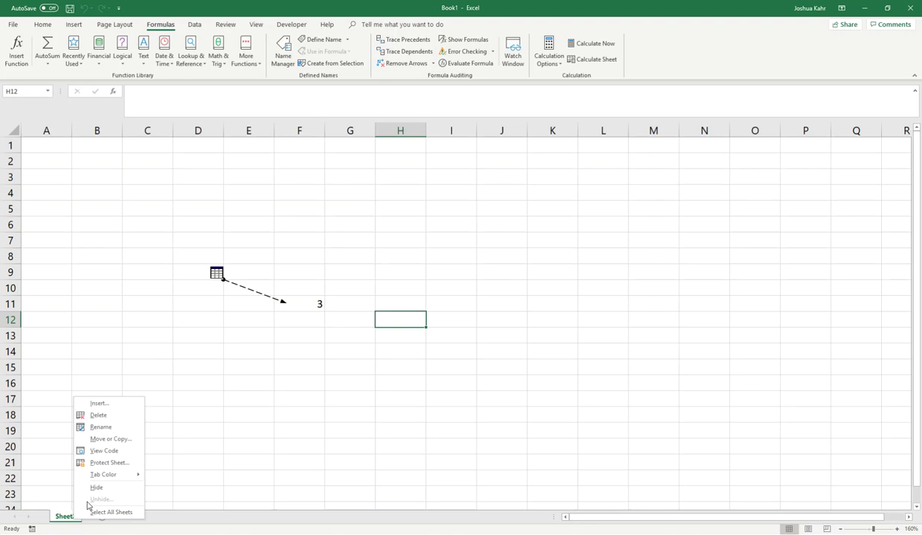
click(117, 456)
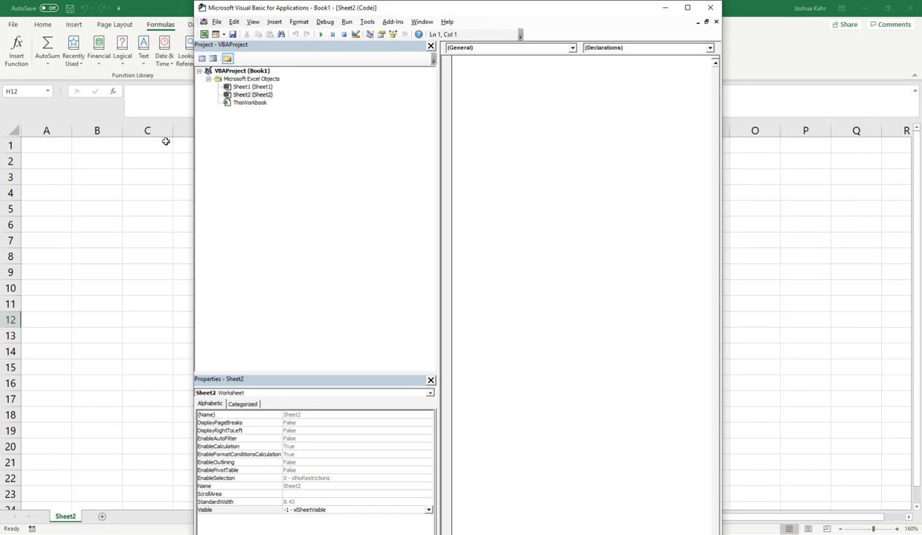
click(252, 87)
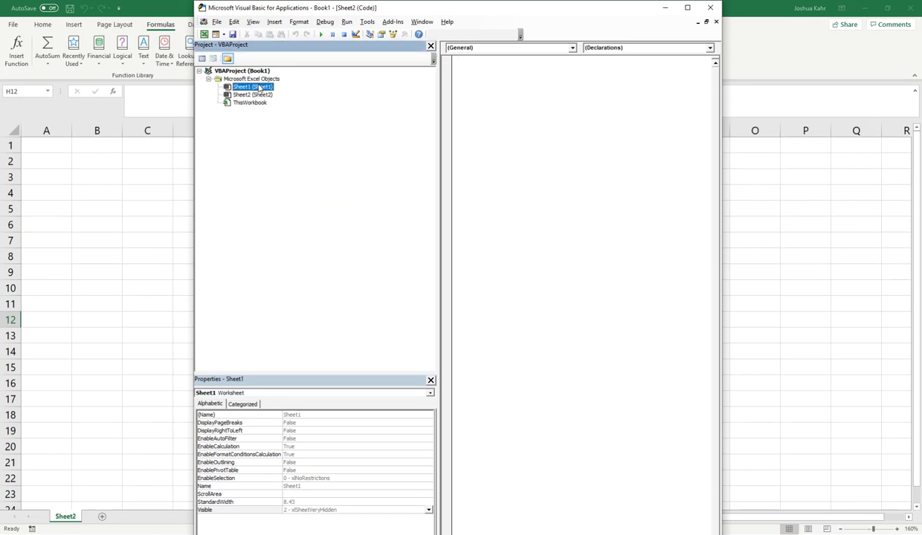
click(263, 514)
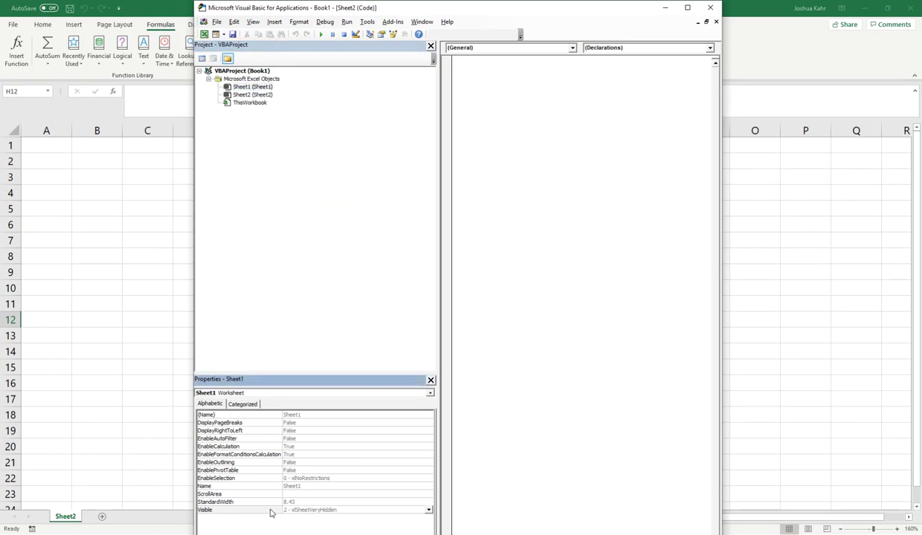
click(428, 511)
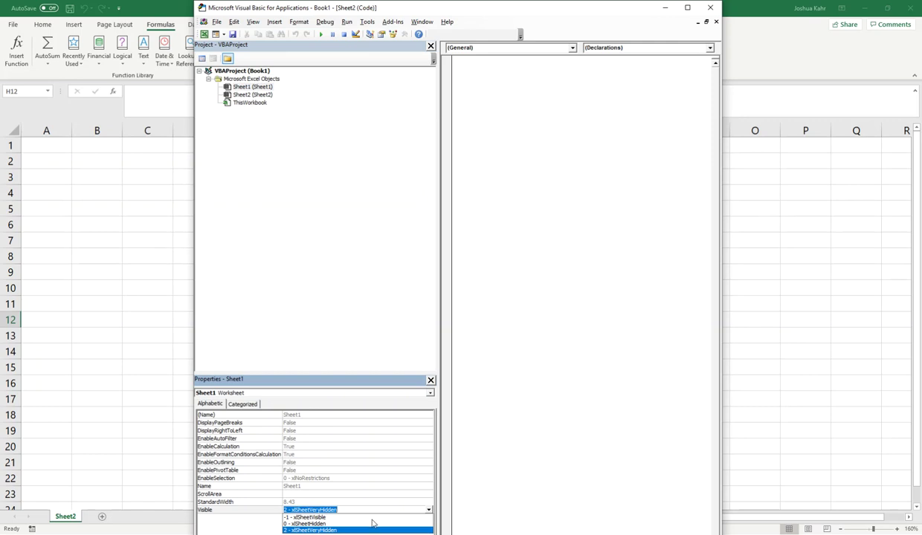
click(373, 518)
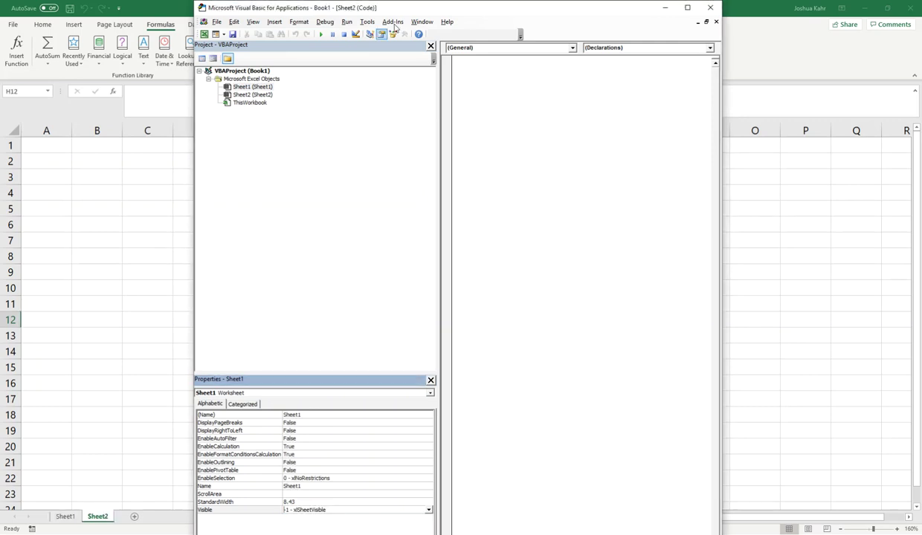
click(710, 8)
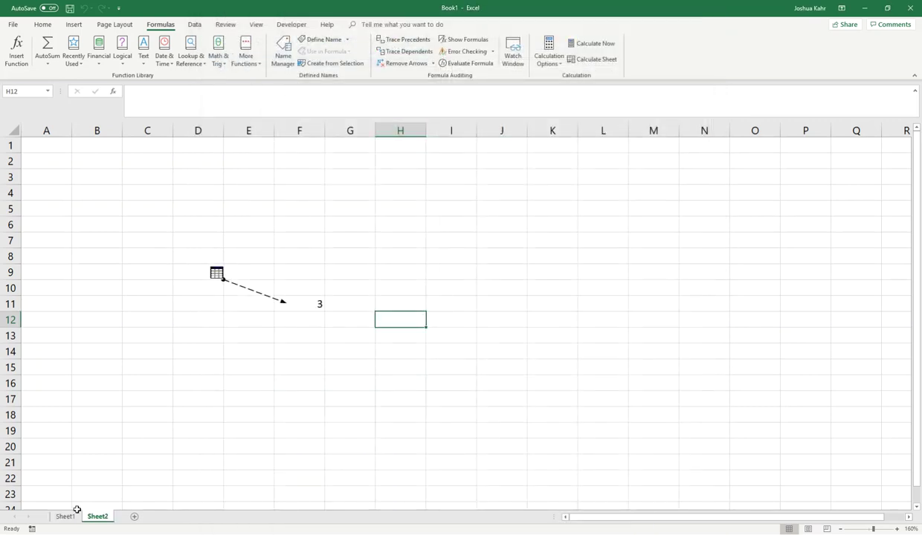
Step: Switch to Sheet1 and review the cells in D6:H15 and the sheet tab's hide and unhide commands
click(67, 516)
drag(209, 223, 416, 369)
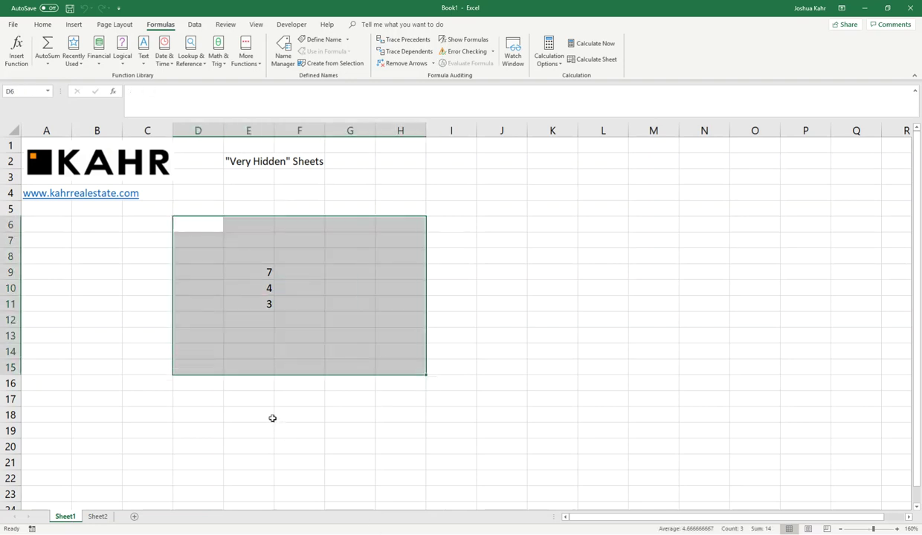
right_click(69, 514)
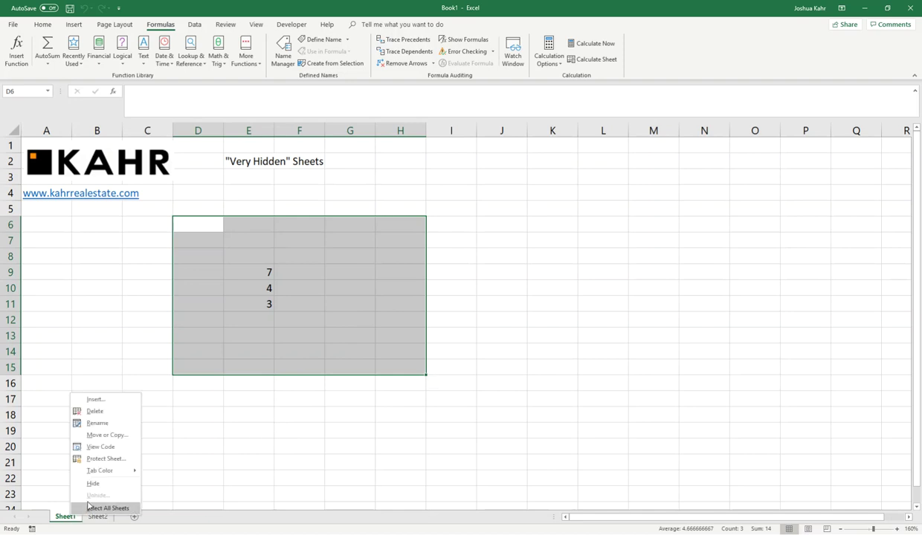
click(304, 342)
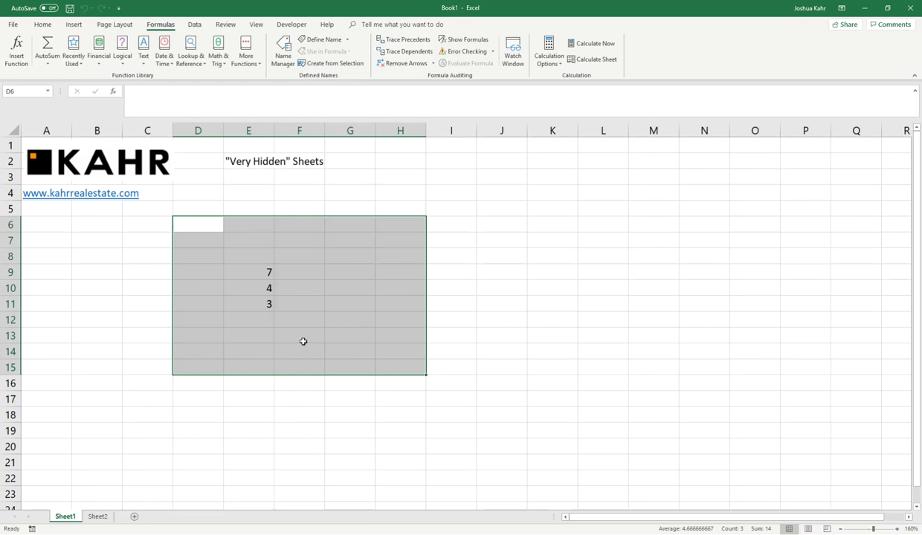
click(192, 195)
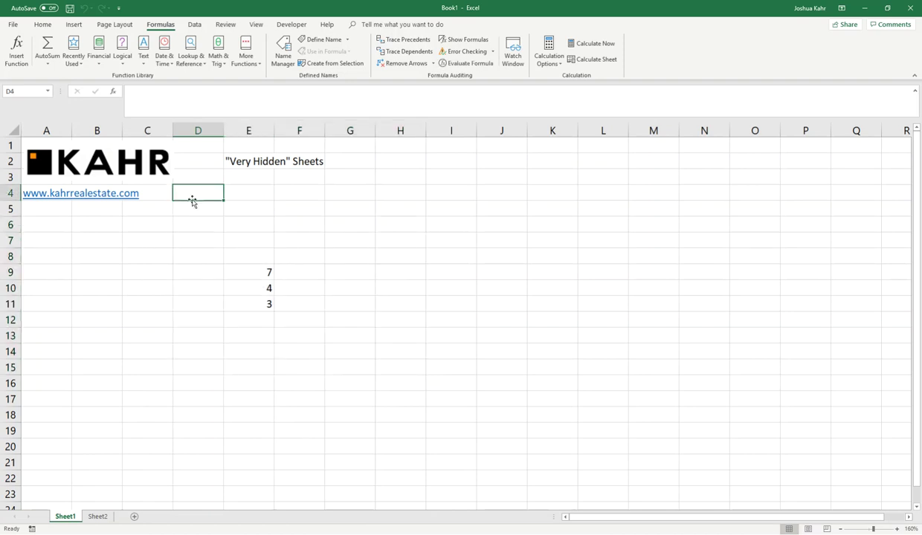